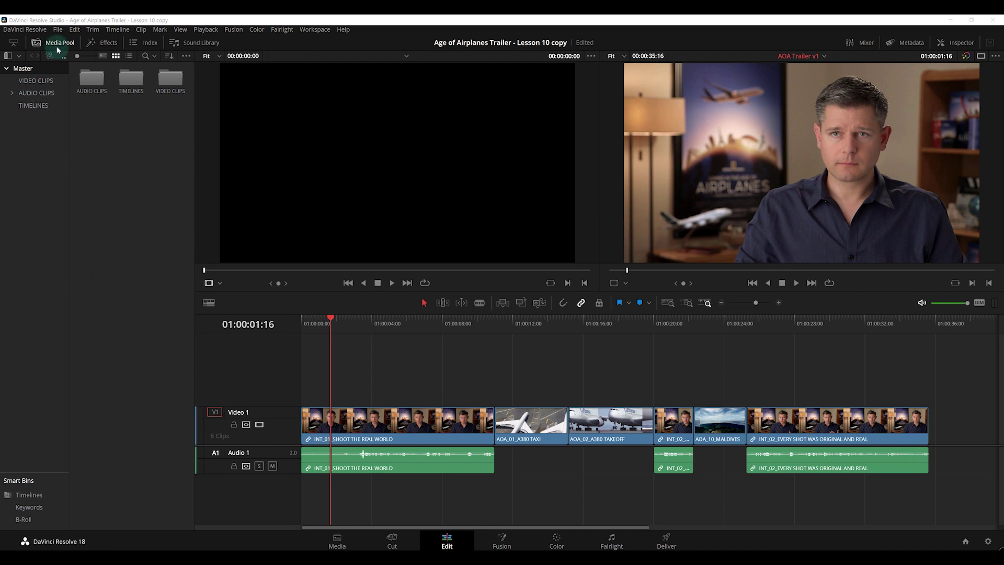
Collapse the media pool so the timeline spans the full window width
{"action": "left_click", "coordinate": [17, 45]}
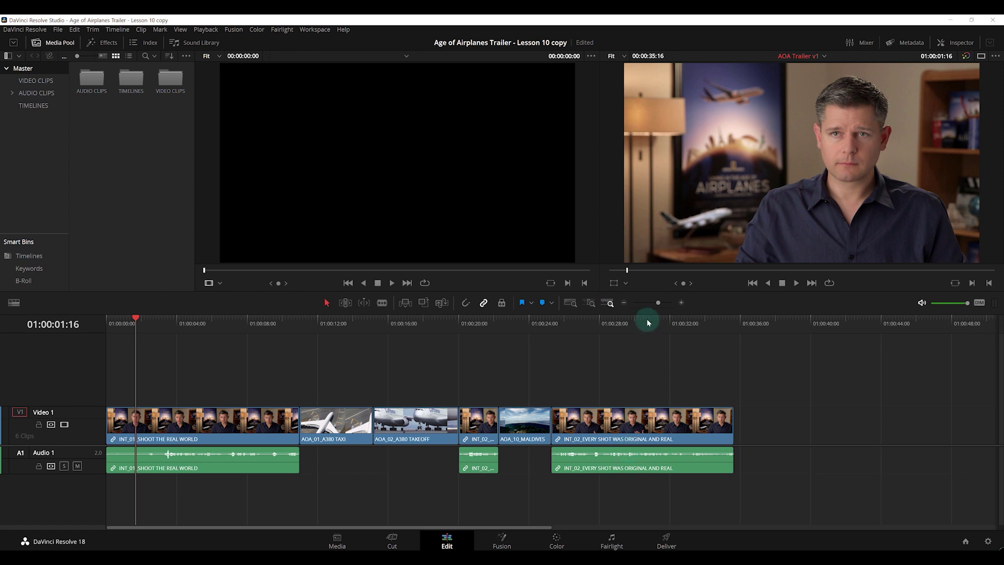
Zoom the timeline so the clips look wider, and park the playhead at 01:00:22:07 on the Maldives clip
{"action": "left_click", "coordinate": [683, 306]}
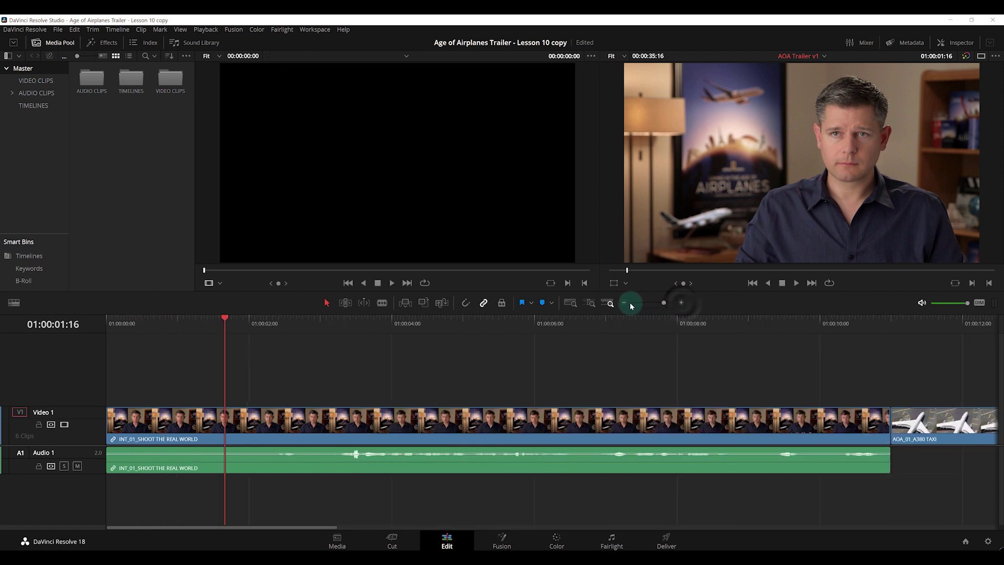
{"action": "left_click", "coordinate": [660, 306]}
{"action": "left_click_drag", "start_coordinate": [660, 306], "coordinate": [660, 304]}
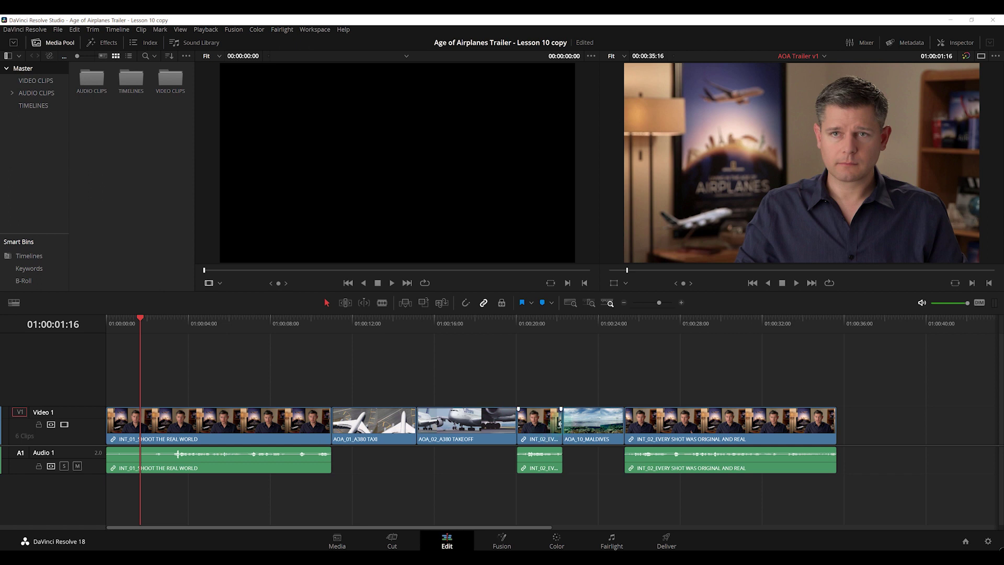
{"action": "left_click", "coordinate": [552, 367]}
{"action": "left_click_drag", "start_coordinate": [552, 366], "coordinate": [563, 362]}
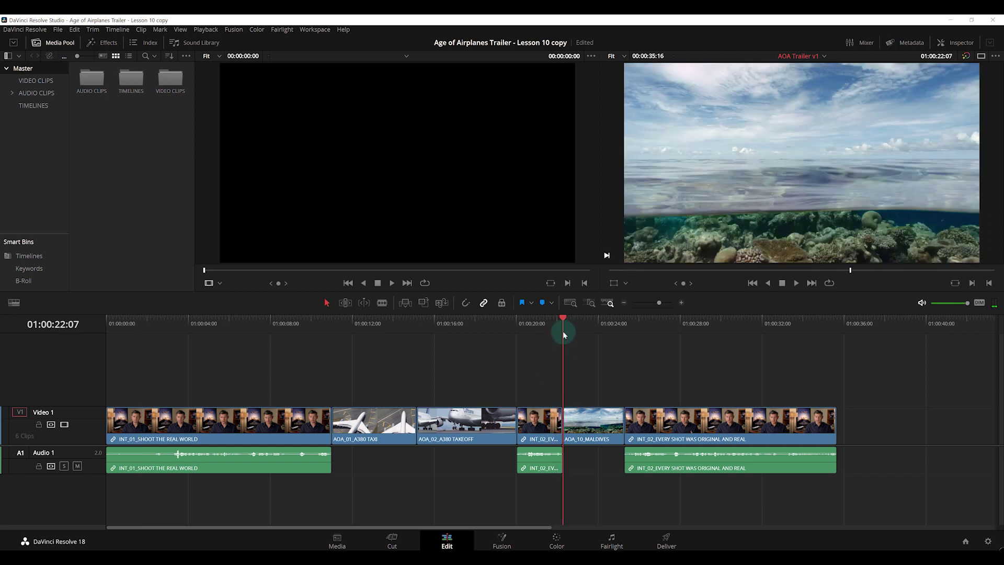
Use Detail Zoom around the playhead so about 01:00:18 to 01:00:26 fills the timeline
{"action": "left_click", "coordinate": [587, 304]}
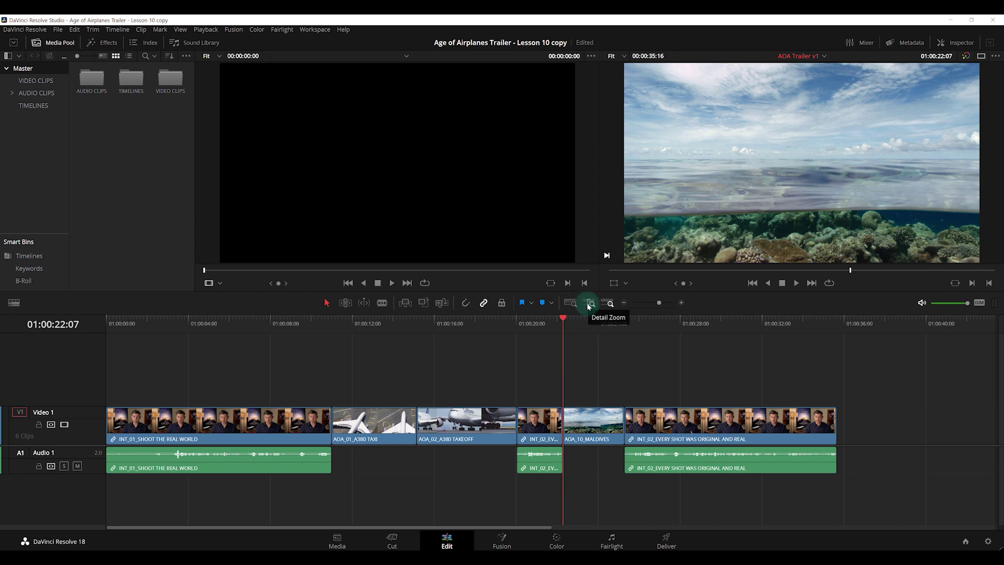
{"action": "left_click", "coordinate": [588, 305]}
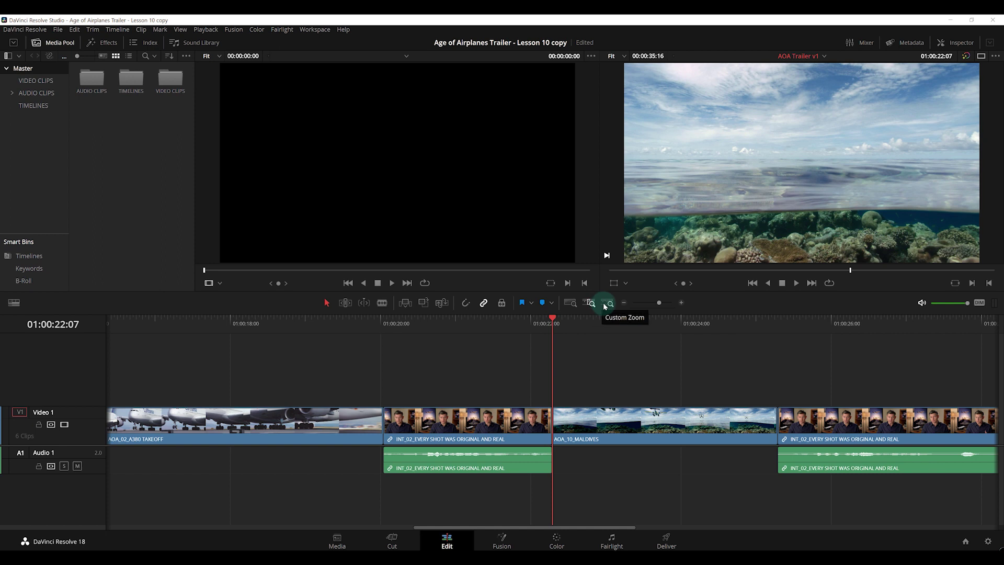
Zoom in a few steps, then use Full Extent Zoom to fit all six clips in view
{"action": "left_click", "coordinate": [681, 303]}
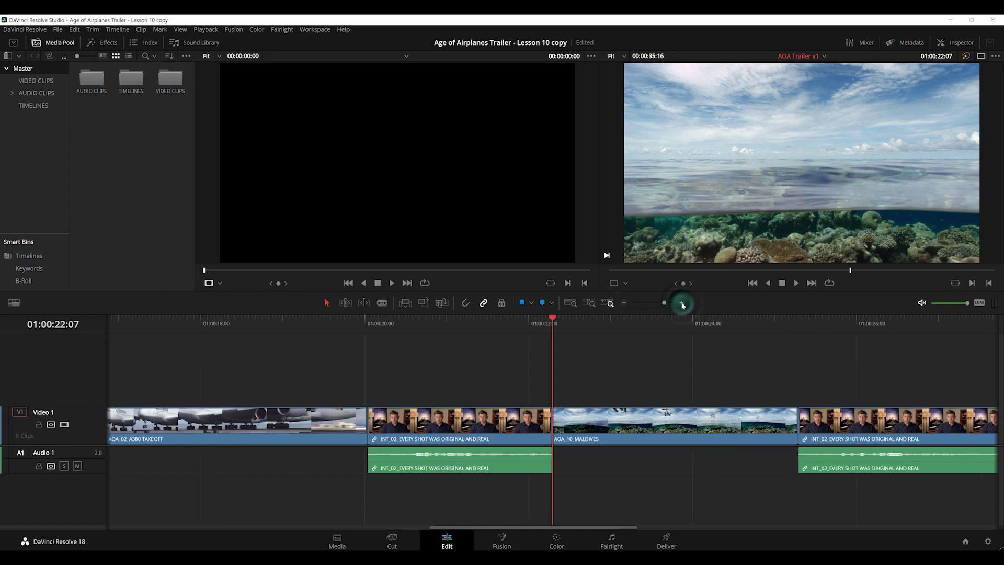
{"action": "left_click", "coordinate": [683, 303]}
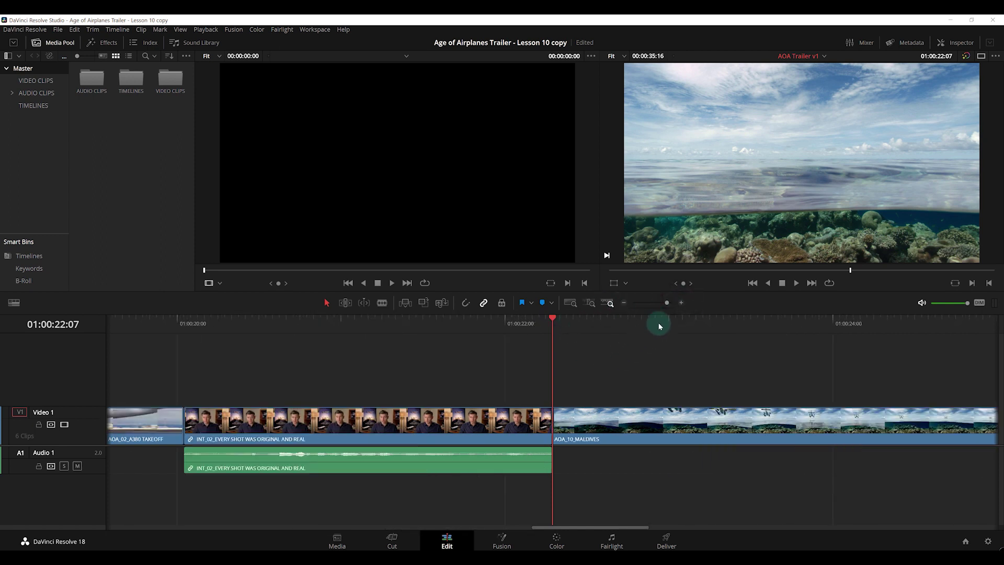
{"action": "left_click", "coordinate": [681, 302]}
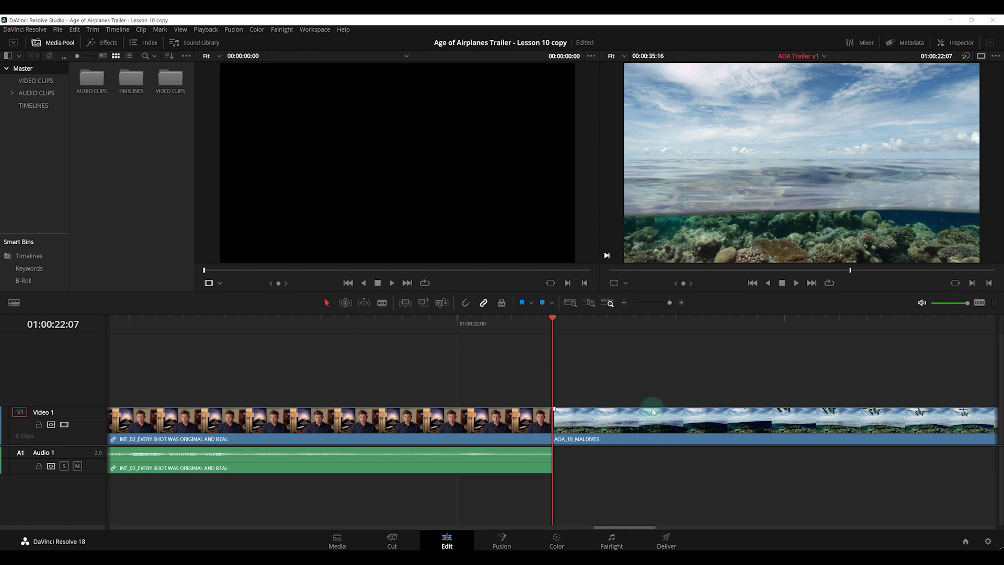
{"action": "left_click", "coordinate": [569, 303]}
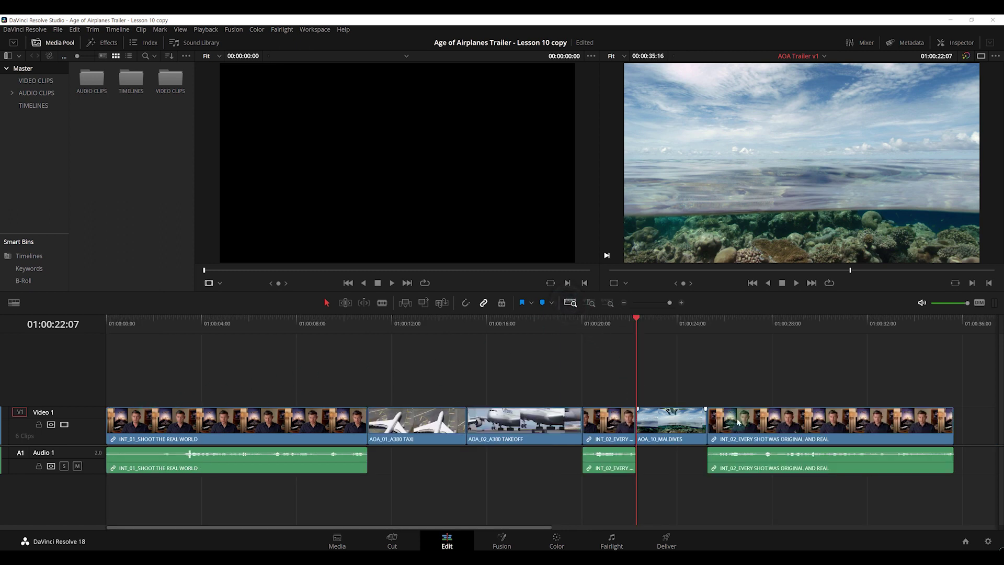
Zoom the timeline in to frame level, then zoom back out with Shift+Z to show the whole edit
{"action": "left_click", "coordinate": [713, 389]}
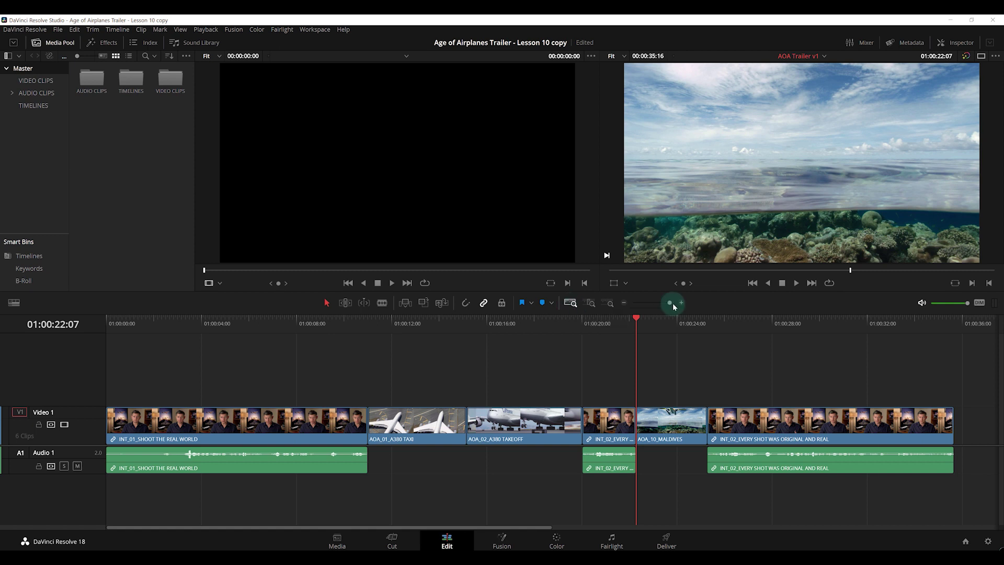
{"action": "left_click_drag", "start_coordinate": [670, 302], "coordinate": [673, 303]}
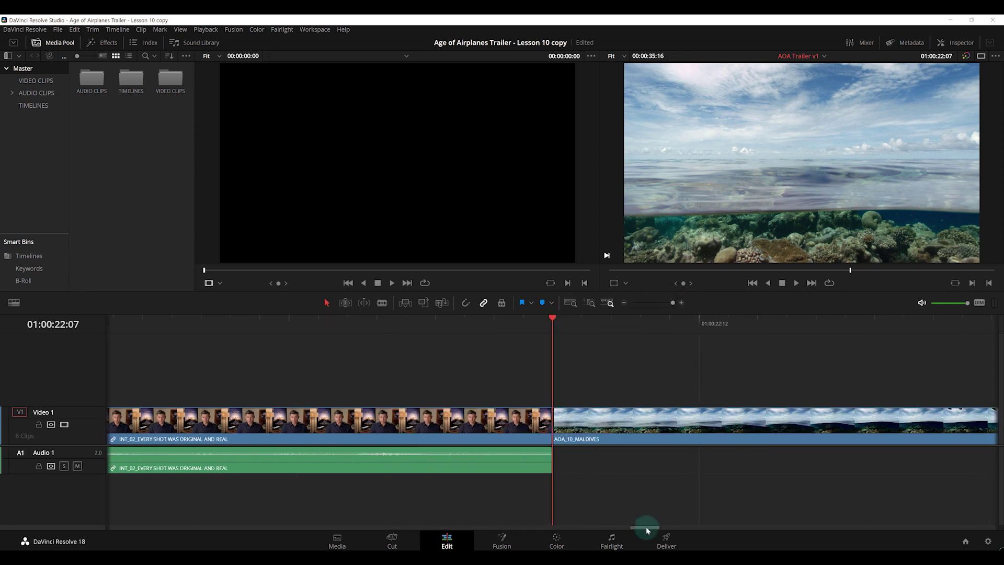
{"action": "left_click_drag", "start_coordinate": [646, 527], "coordinate": [683, 527]}
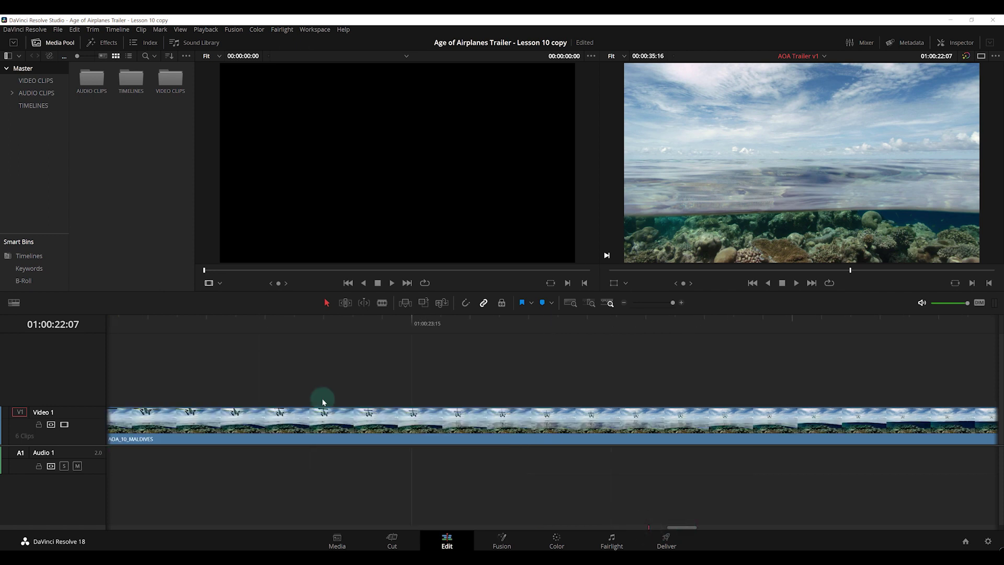
{"action": "key", "text": "shift+z"}
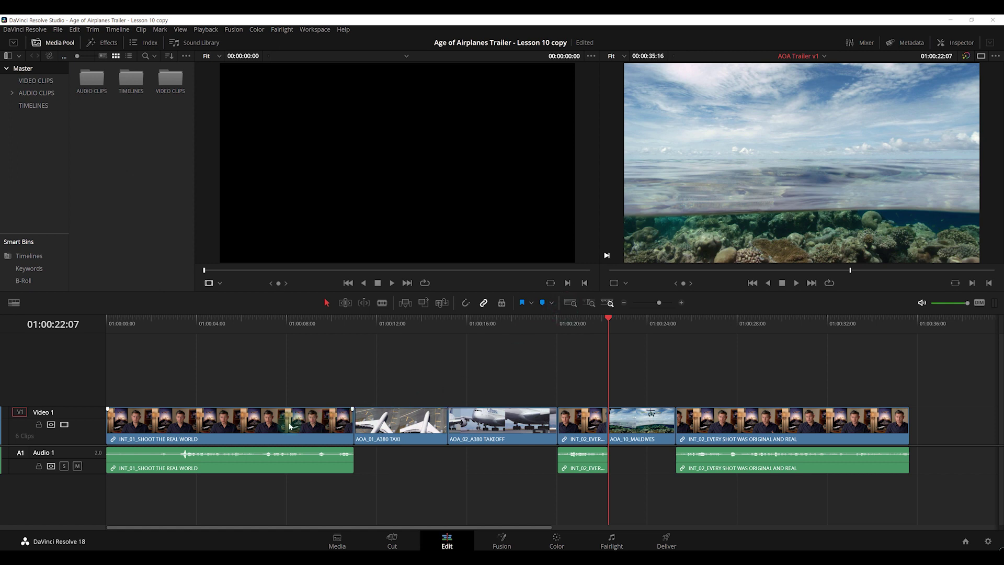
Fit the whole timeline, select the edit point before AOA_10_MALDIVES, and return to custom zoom
{"action": "left_click", "coordinate": [606, 307]}
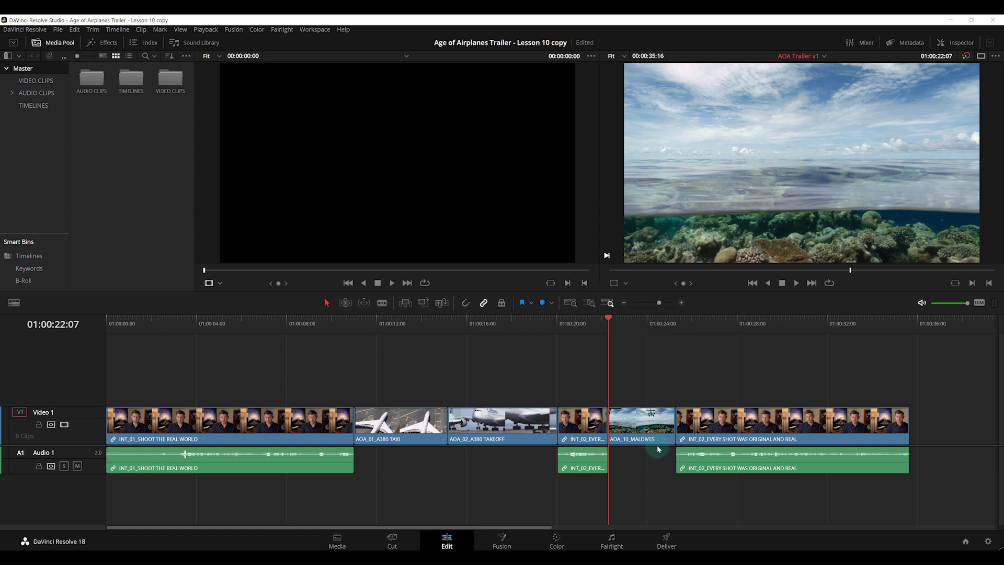
{"action": "left_click", "coordinate": [571, 305]}
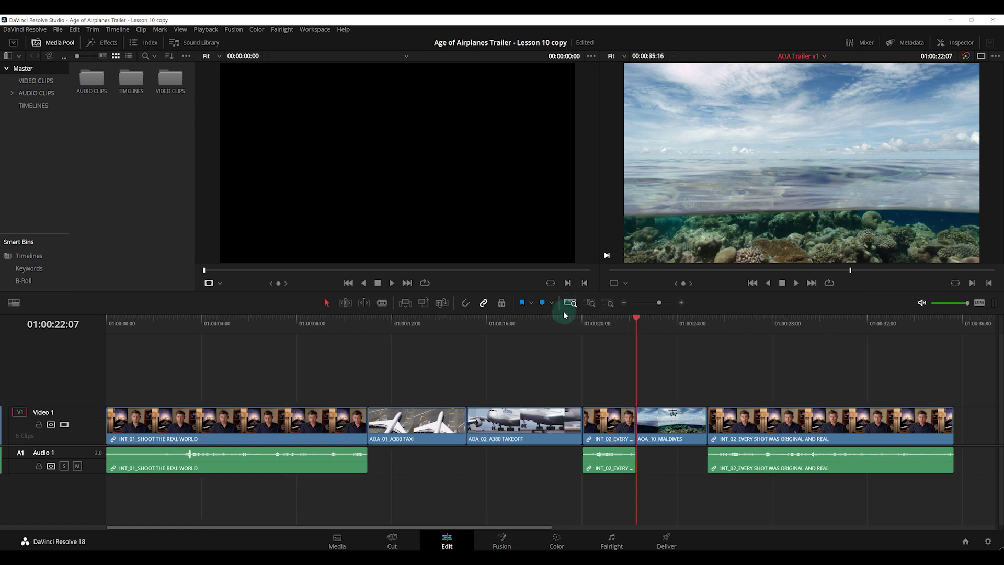
{"action": "left_click", "coordinate": [639, 441]}
{"action": "key", "text": "ctrl+minus"}
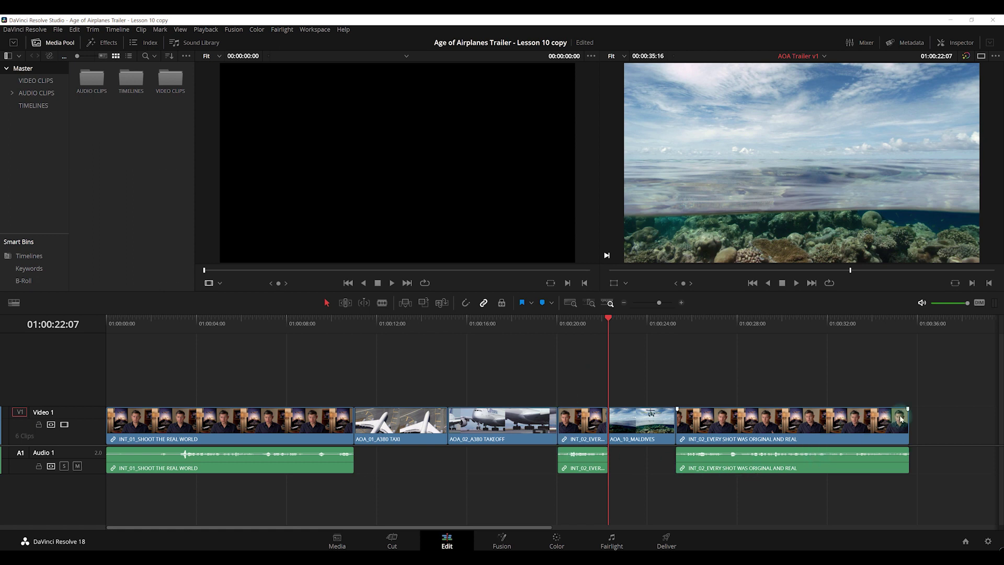
{"action": "left_click", "coordinate": [25, 30]}
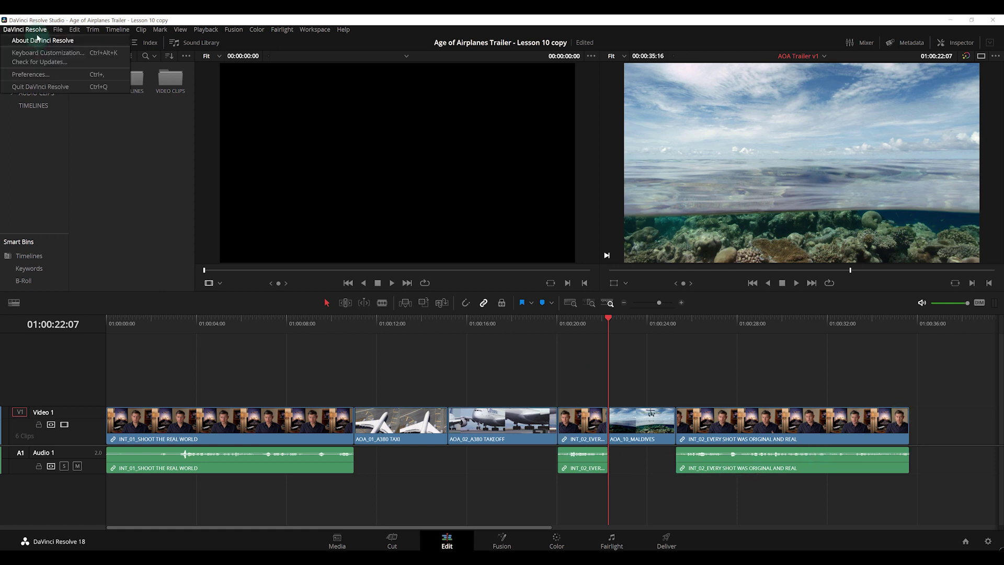
{"action": "left_click", "coordinate": [42, 49]}
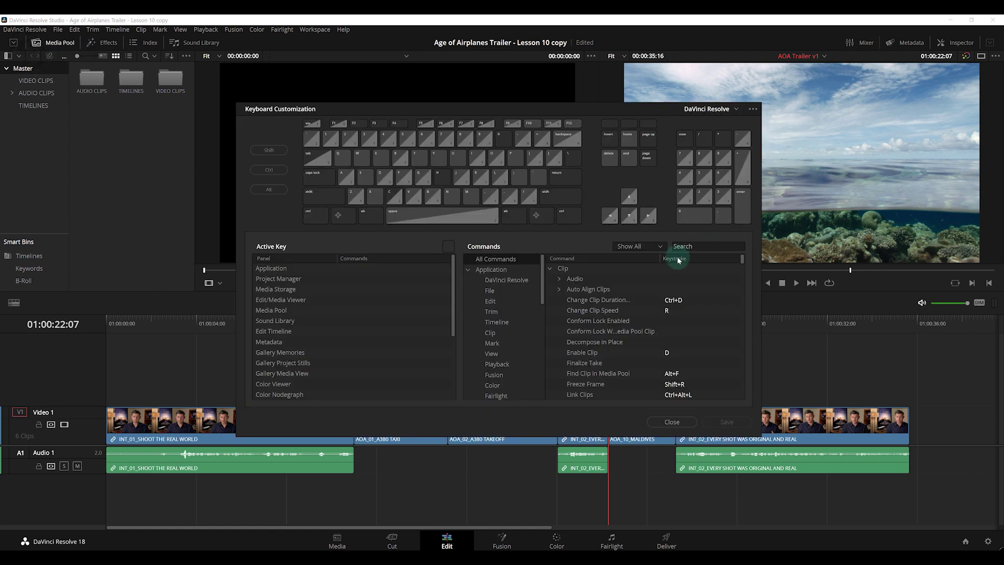
{"action": "left_click", "coordinate": [703, 246]}
{"action": "type", "text": "<"}
{"action": "key", "text": "BackSpace"}
{"action": "type", "text": "zoom"}
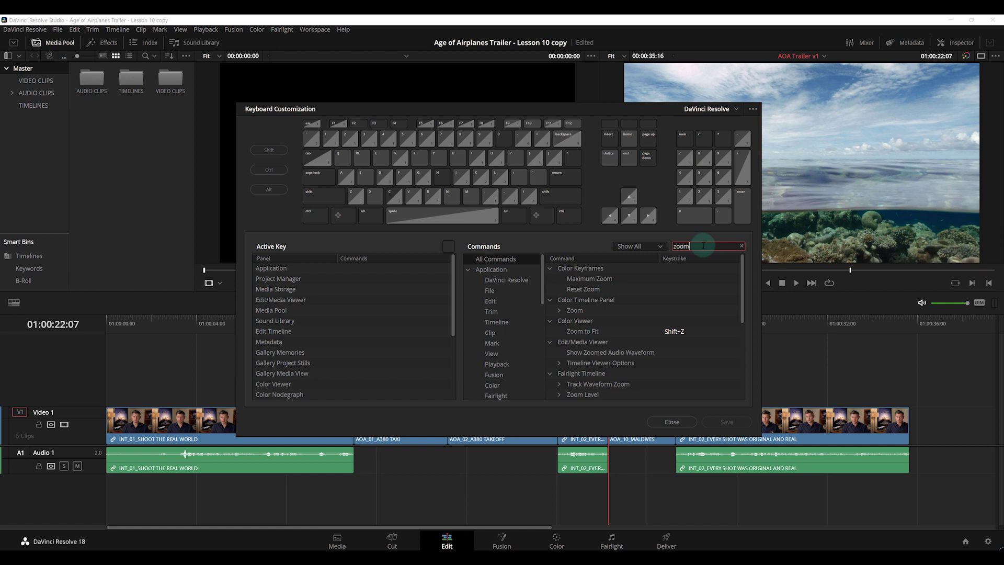
{"action": "scroll", "coordinate": [560, 342], "scroll_direction": "down", "scroll_amount": 5}
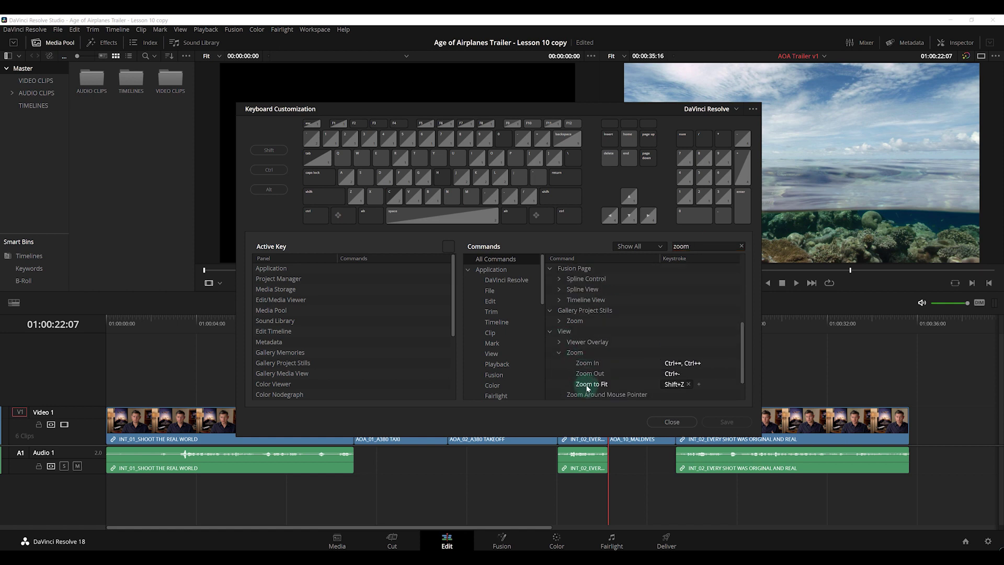
{"action": "left_click", "coordinate": [677, 388]}
{"action": "left_click", "coordinate": [454, 321]}
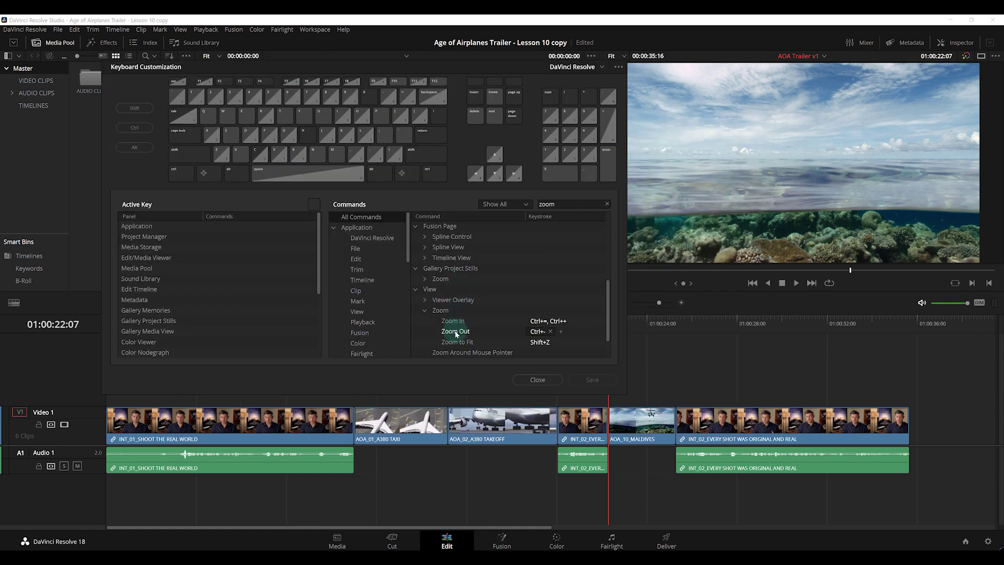
{"action": "left_click", "coordinate": [457, 331]}
{"action": "left_click", "coordinate": [455, 321]}
{"action": "left_click", "coordinate": [547, 322]}
{"action": "left_click", "coordinate": [463, 333]}
{"action": "left_click", "coordinate": [543, 331]}
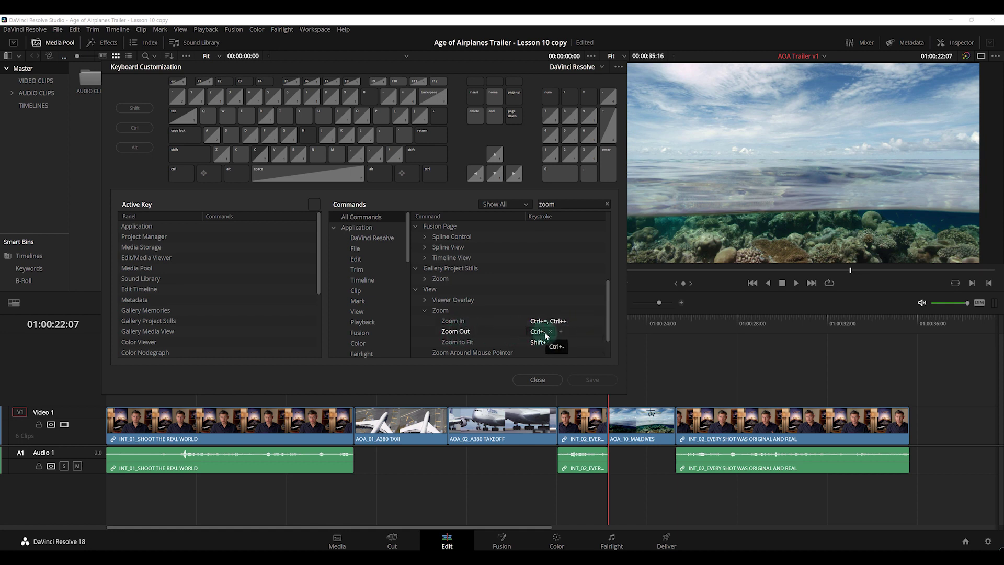
{"action": "left_click", "coordinate": [529, 380]}
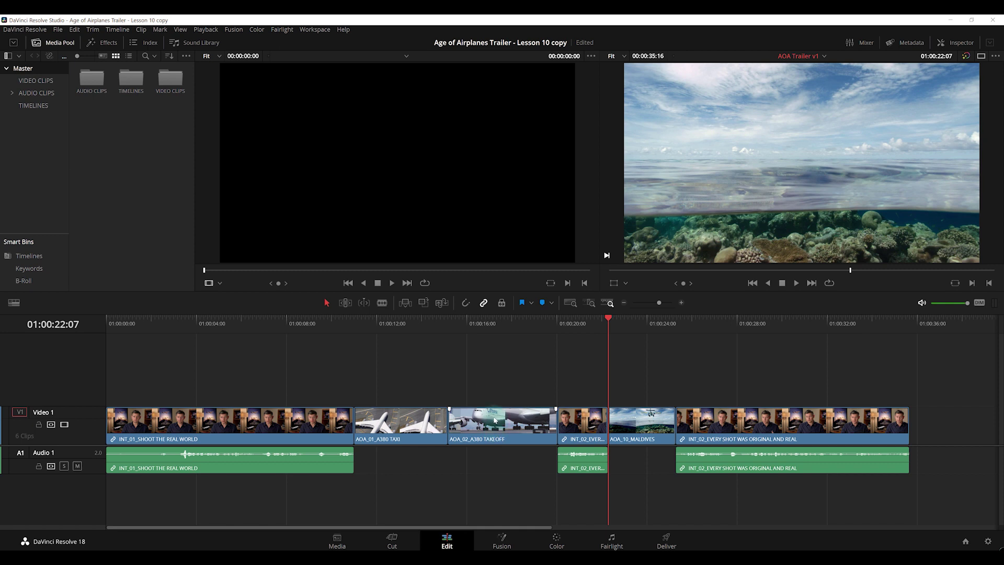
Adjust the Video 1 track height with Shift+scroll over the track headers
{"action": "scroll", "coordinate": [495, 419], "scroll_direction": "up", "scroll_amount": 1, "text": "shift"}
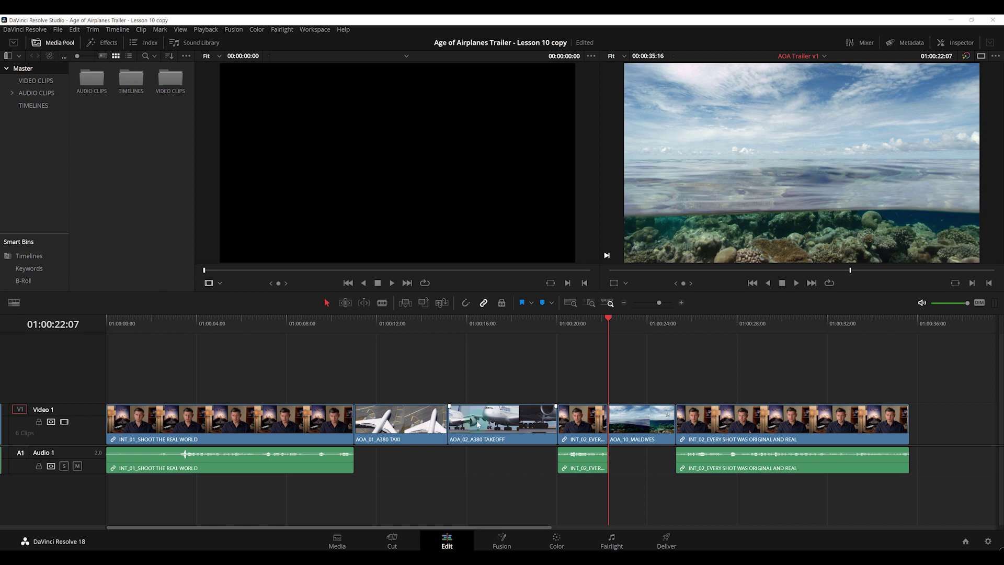
{"action": "scroll", "coordinate": [477, 423], "scroll_direction": "up", "scroll_amount": 1, "text": "shift"}
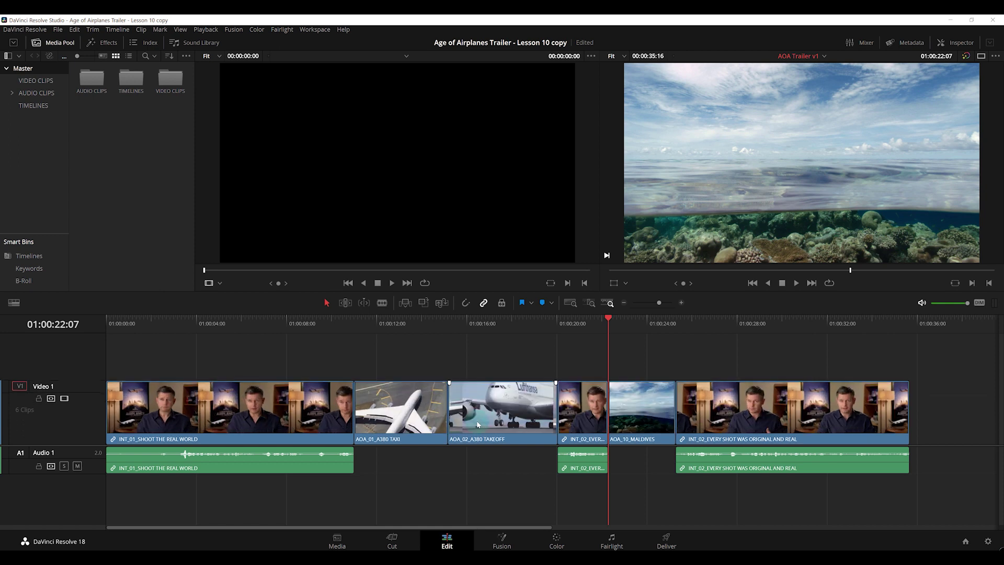
{"action": "scroll", "coordinate": [478, 423], "scroll_direction": "up", "scroll_amount": 3, "text": "shift"}
{"action": "scroll", "coordinate": [478, 423], "scroll_direction": "down", "scroll_amount": 3, "text": "shift"}
{"action": "scroll", "coordinate": [478, 424], "scroll_direction": "up", "scroll_amount": 2, "text": "shift"}
{"action": "scroll", "coordinate": [477, 424], "scroll_direction": "down", "scroll_amount": 2, "text": "shift"}
{"action": "scroll", "coordinate": [478, 424], "scroll_direction": "down", "scroll_amount": 1, "text": "shift"}
{"action": "scroll", "coordinate": [475, 426], "scroll_direction": "up", "scroll_amount": 2, "text": "shift"}
{"action": "scroll", "coordinate": [475, 426], "scroll_direction": "down", "scroll_amount": 1, "text": "shift"}
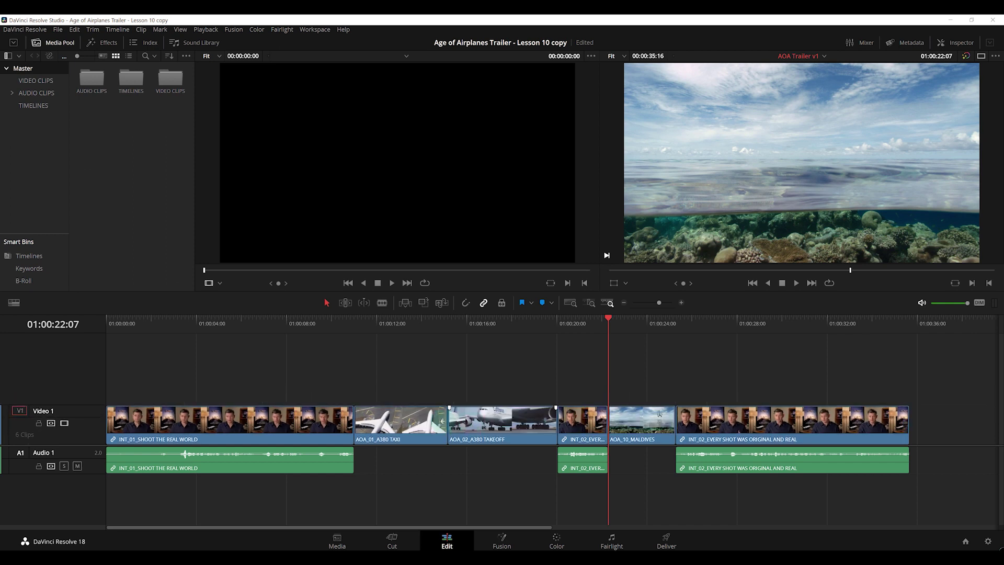
Make the Audio 1 track taller so its interview waveforms show larger
{"action": "left_click", "coordinate": [389, 462]}
{"action": "scroll", "coordinate": [394, 460], "scroll_direction": "up", "scroll_amount": 1, "text": "shift"}
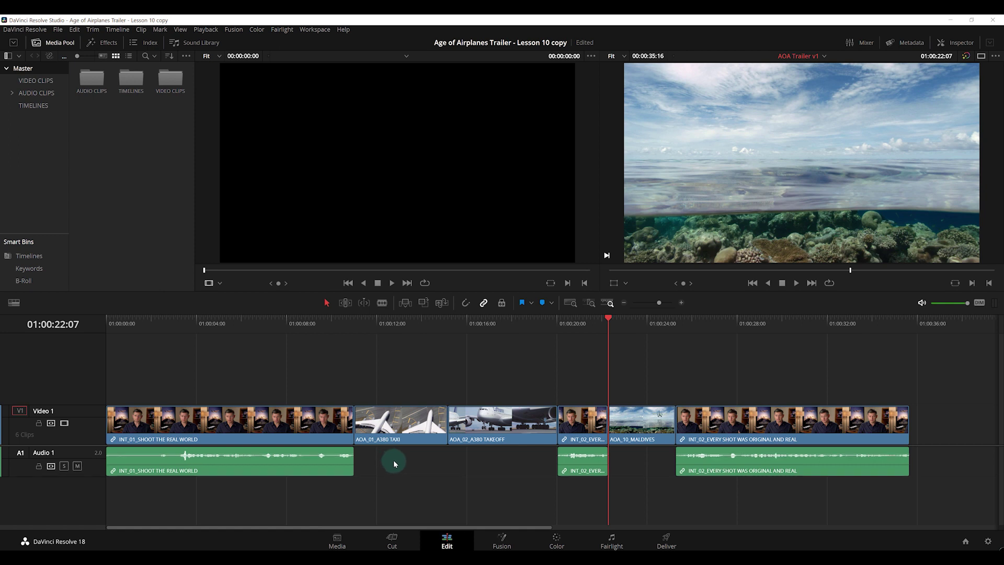
{"action": "scroll", "coordinate": [393, 460], "scroll_direction": "up", "scroll_amount": 1, "text": "shift"}
{"action": "scroll", "coordinate": [394, 458], "scroll_direction": "up", "scroll_amount": 1, "text": "shift"}
{"action": "scroll", "coordinate": [395, 458], "scroll_direction": "down", "scroll_amount": 1, "text": "shift"}
{"action": "scroll", "coordinate": [395, 459], "scroll_direction": "down", "scroll_amount": 1, "text": "shift"}
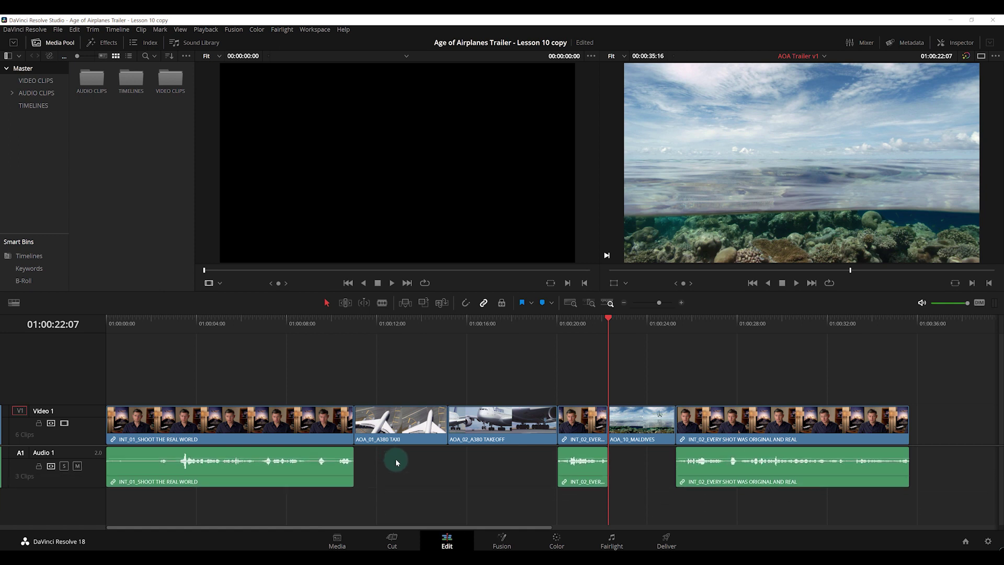
{"action": "left_click", "coordinate": [254, 388]}
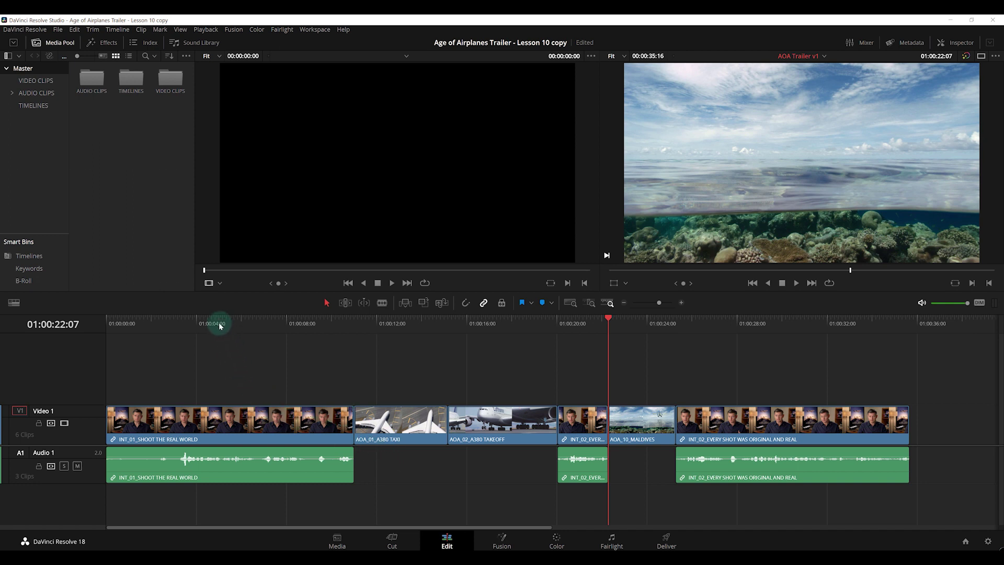
Raise the track height slider in Timeline View Options to make the video track taller
{"action": "left_click", "coordinate": [17, 305]}
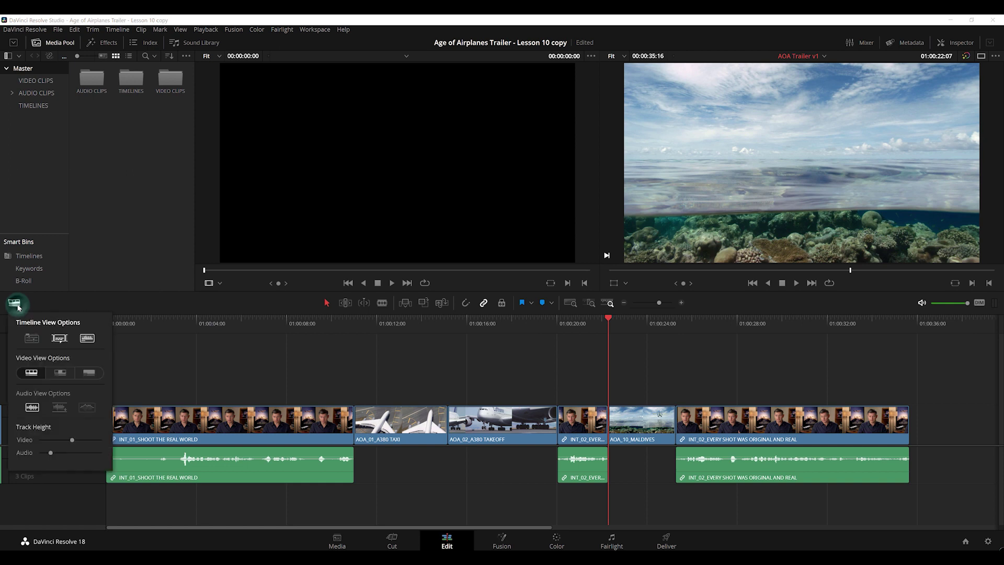
{"action": "mouse_move", "coordinate": [72, 441]}
{"action": "left_mouse_down"}
{"action": "mouse_move", "coordinate": [70, 454]}
{"action": "mouse_move", "coordinate": [54, 454]}
{"action": "left_mouse_up"}
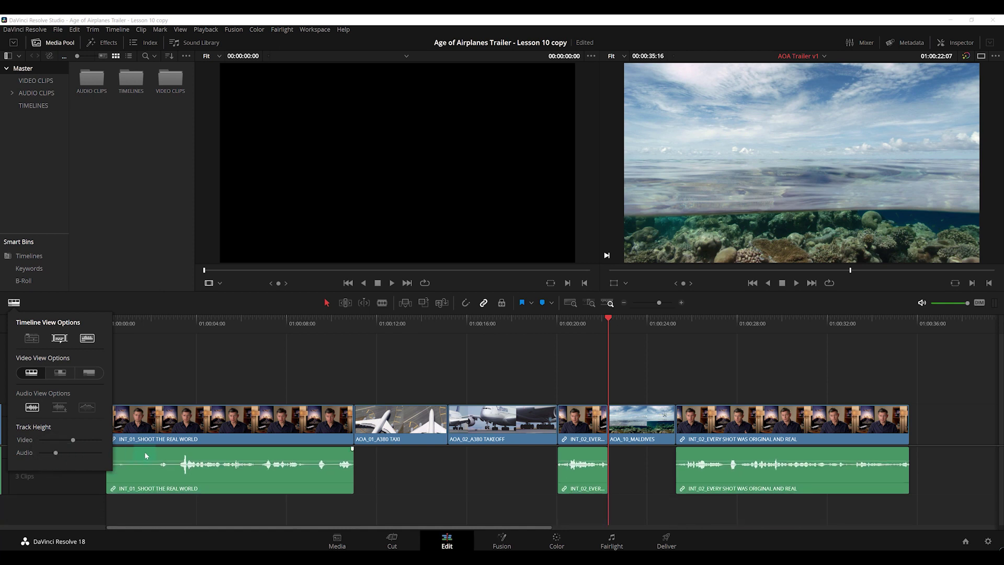